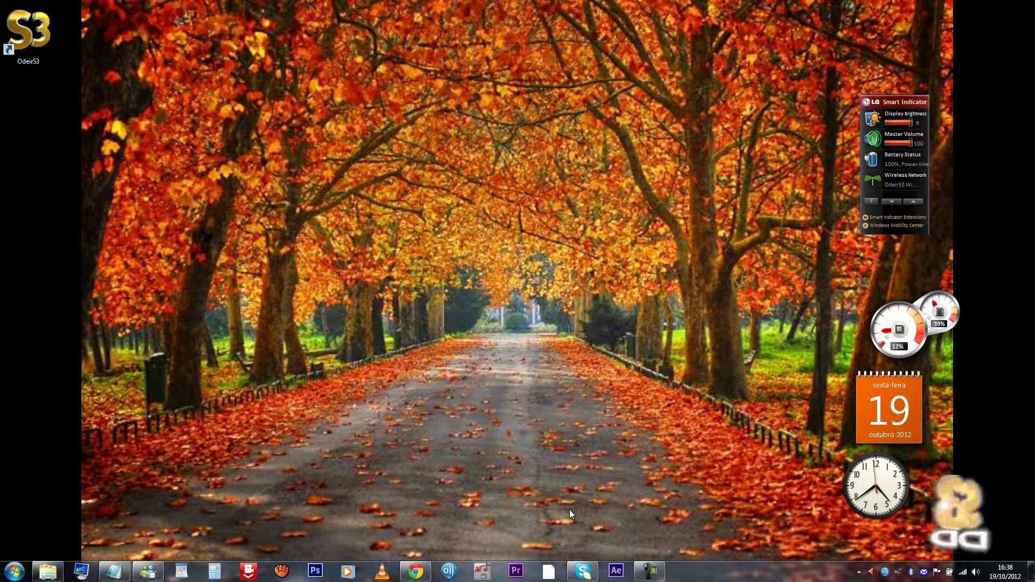
Launch After Effects CS6 to view its trial status and exit from the trial window.
{"action": "left_click", "coordinate": [614, 571]}
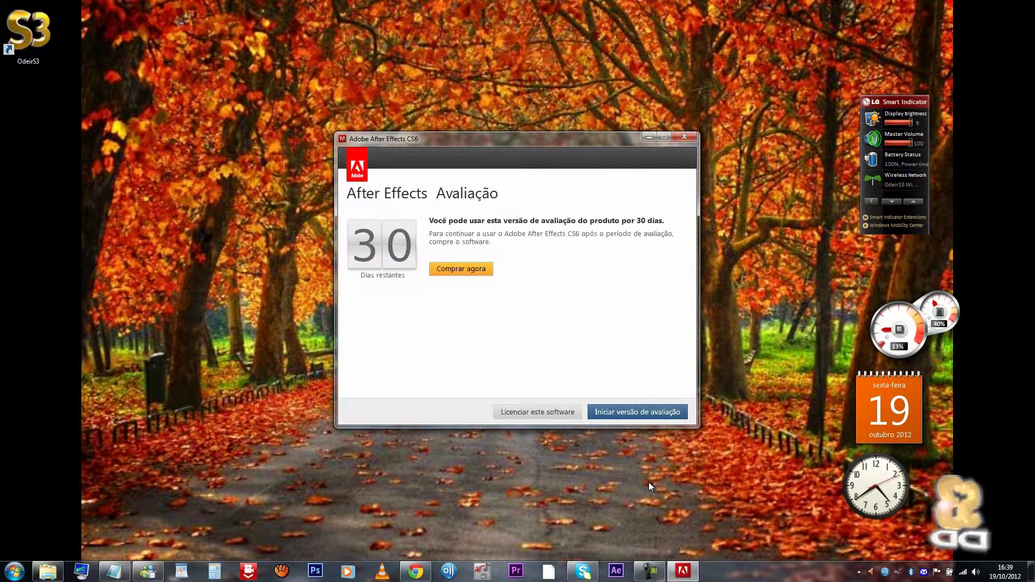
{"action": "left_click", "coordinate": [682, 136]}
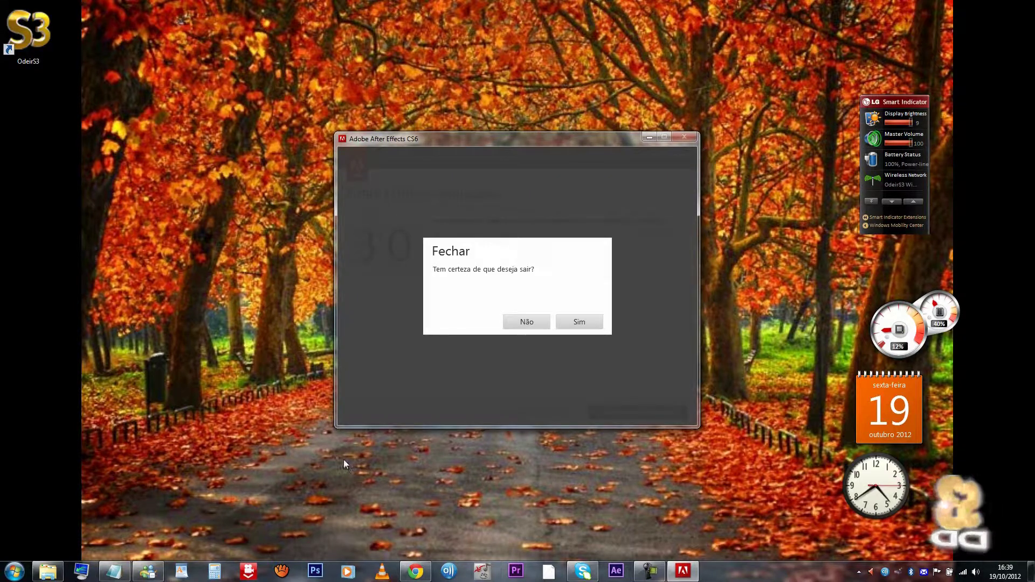
{"action": "left_click", "coordinate": [578, 321]}
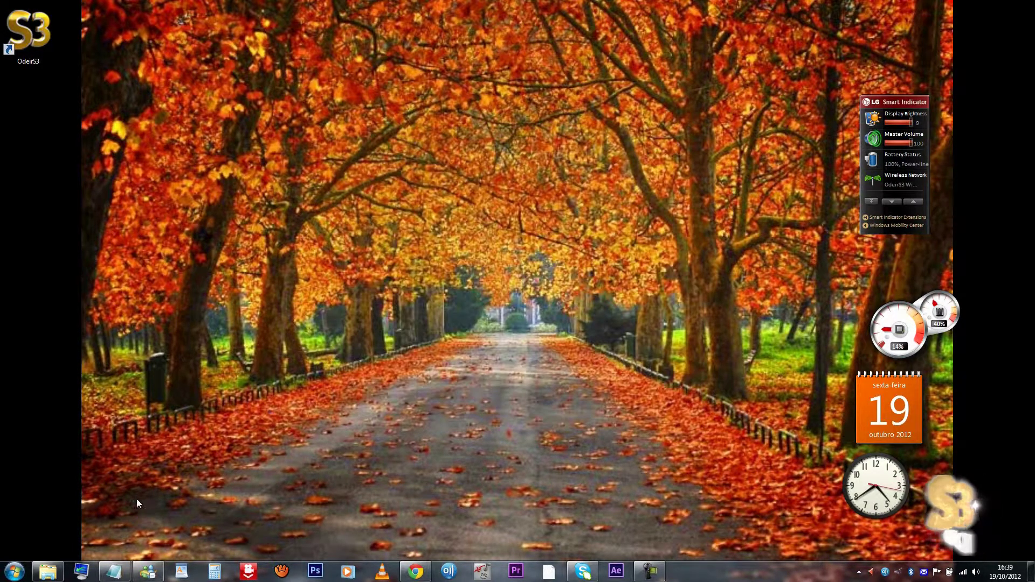
View the contents of the Adobe After Effects CS6 Patch\64bit folder and minimize its window.
{"action": "left_click", "coordinate": [43, 578]}
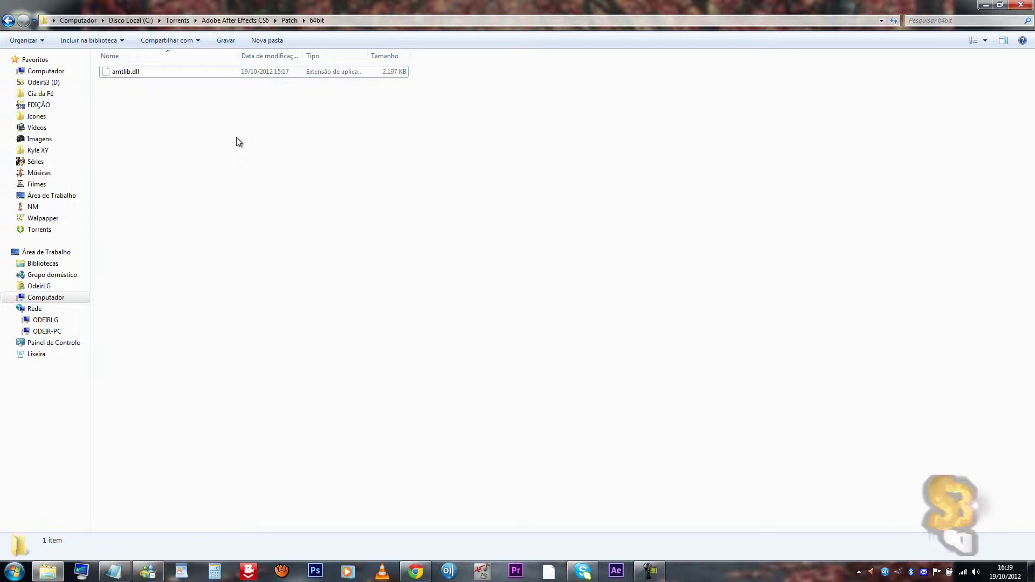
{"action": "left_click", "coordinate": [986, 8]}
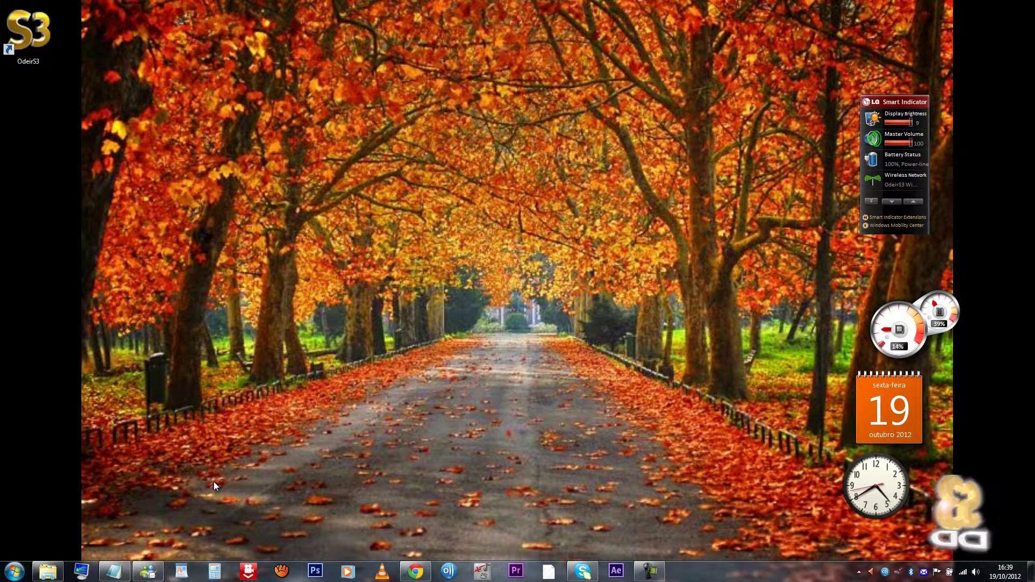
Check the Windows system type in the computer's properties and close both windows.
{"action": "key", "text": "super+e"}
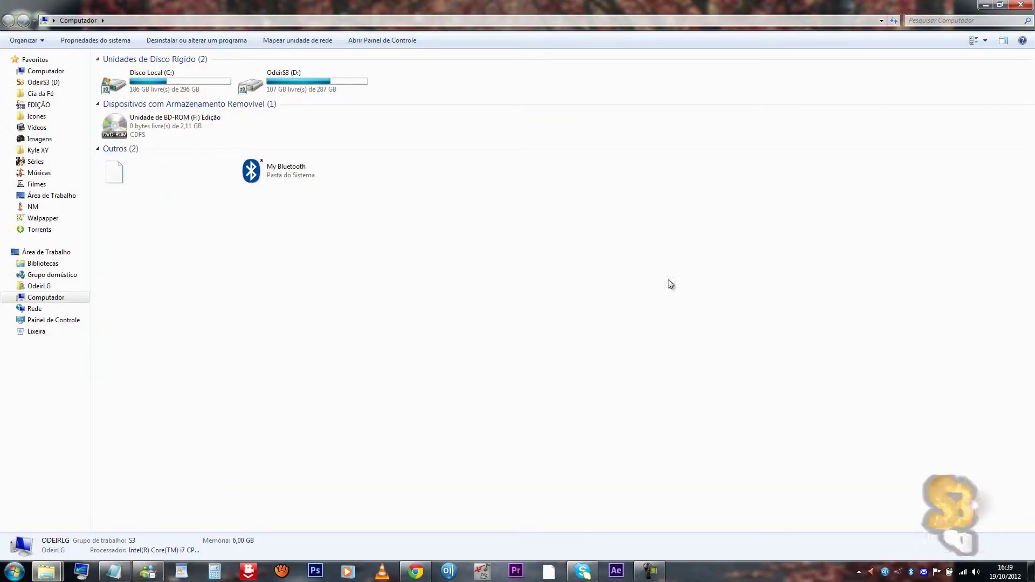
{"action": "right_click", "coordinate": [571, 277]}
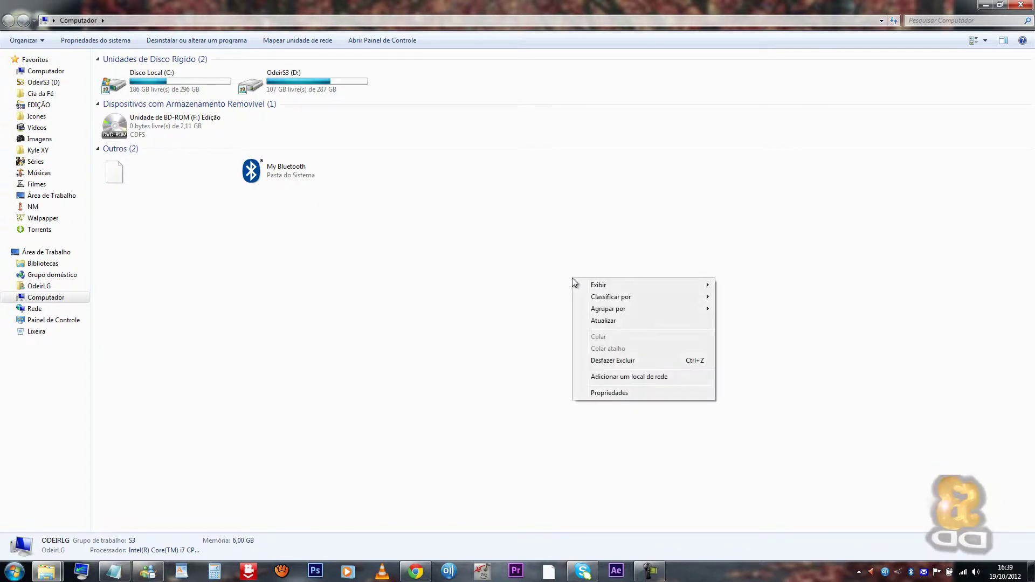
{"action": "left_click", "coordinate": [626, 398]}
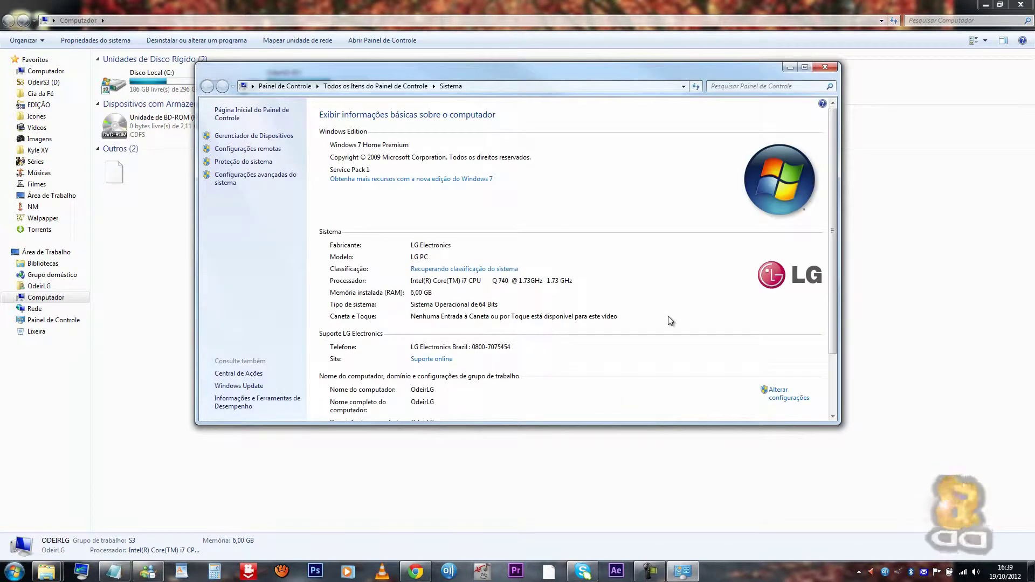
{"action": "scroll", "coordinate": [667, 315], "scroll_direction": "down", "scroll_amount": 2}
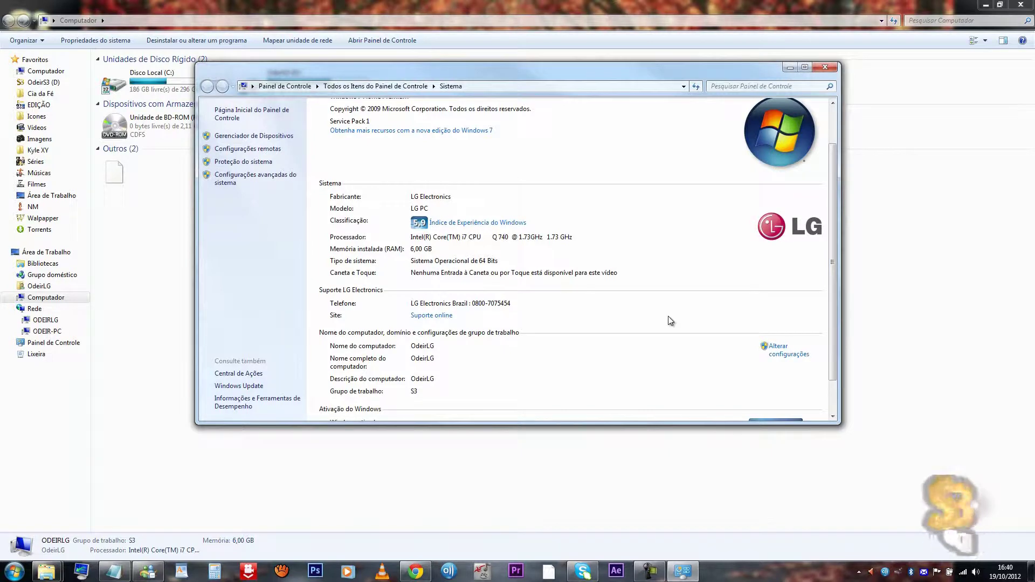
{"action": "scroll", "coordinate": [670, 321], "scroll_direction": "down", "scroll_amount": 2}
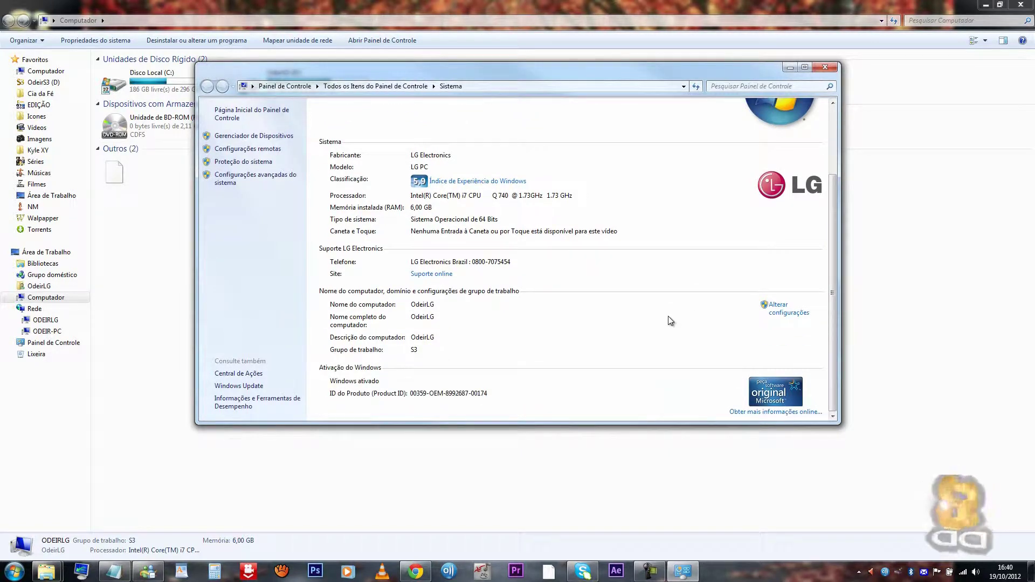
{"action": "scroll", "coordinate": [671, 321], "scroll_direction": "up", "scroll_amount": 4}
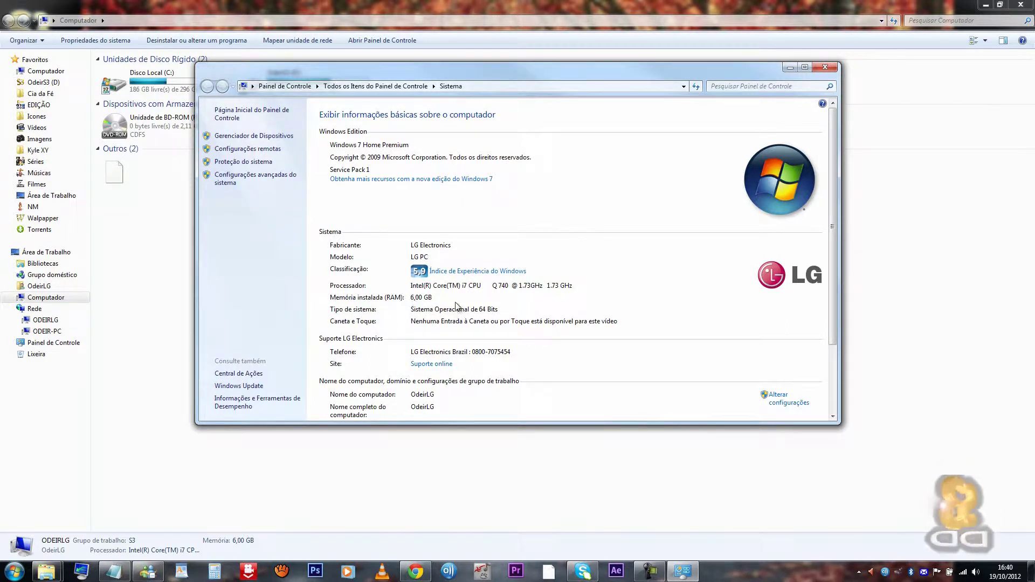
{"action": "left_click", "coordinate": [825, 66]}
{"action": "left_click", "coordinate": [1022, 6]}
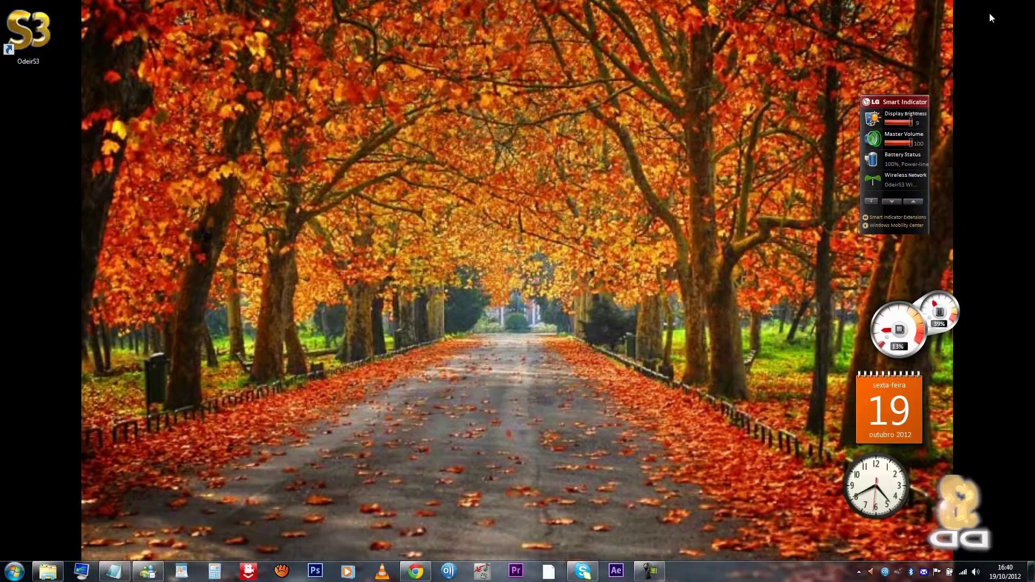
Copy amtlib.dll from the Adobe After Effects CS6 Patch\64bit folder.
{"action": "left_click", "coordinate": [61, 575]}
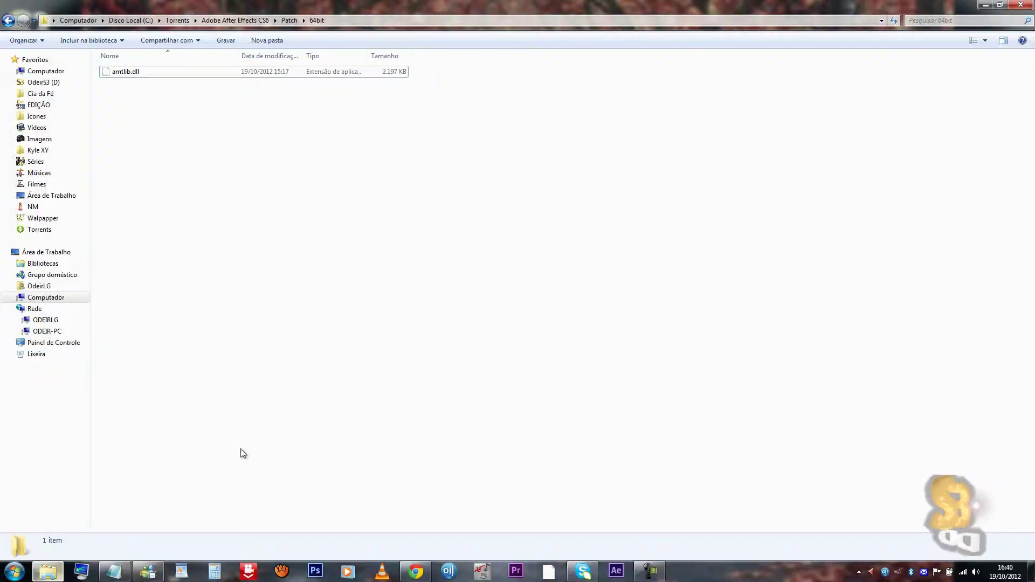
{"action": "left_click", "coordinate": [122, 75]}
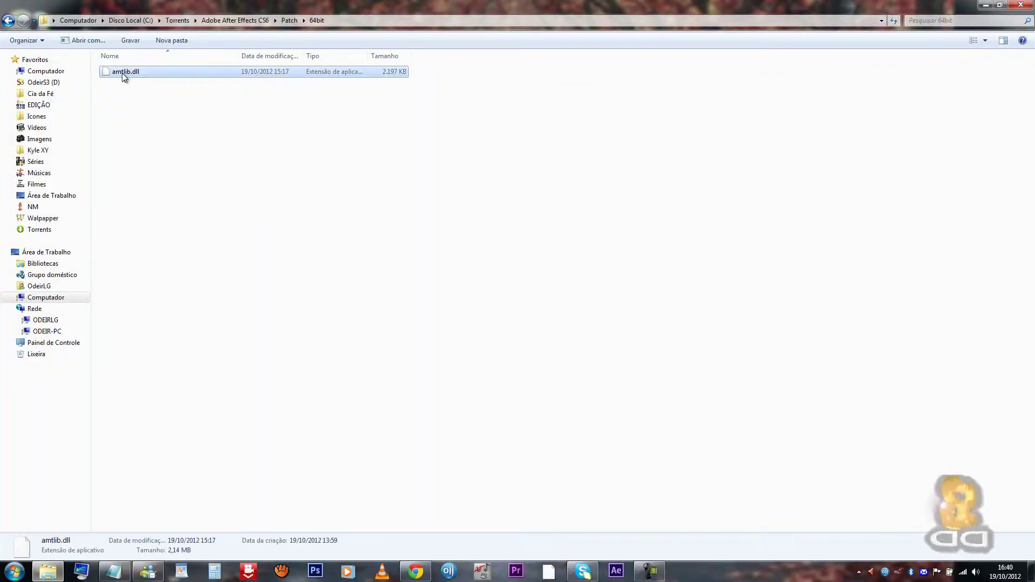
{"action": "right_click", "coordinate": [122, 75]}
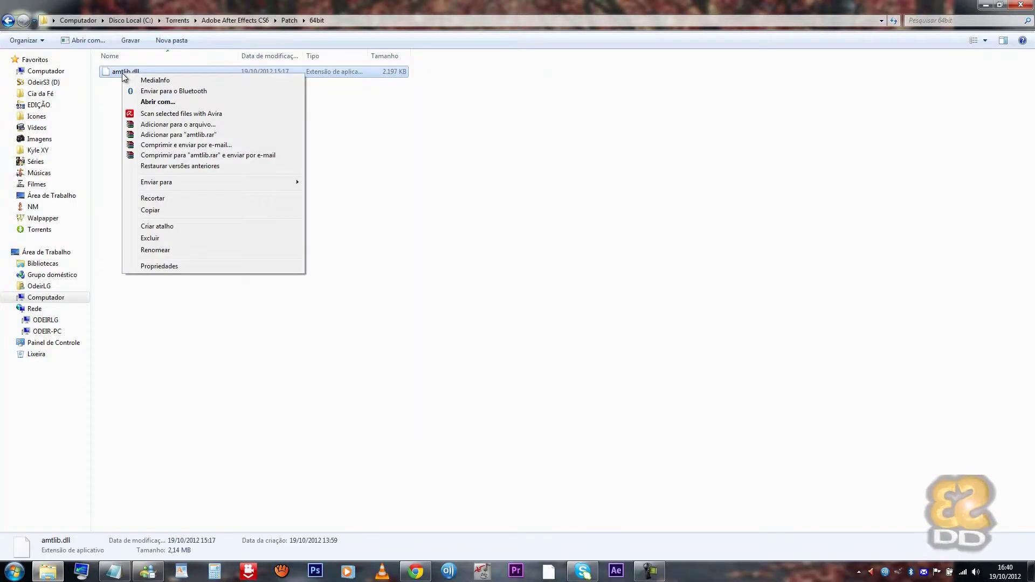
{"action": "left_click", "coordinate": [186, 210]}
{"action": "left_click", "coordinate": [250, 225]}
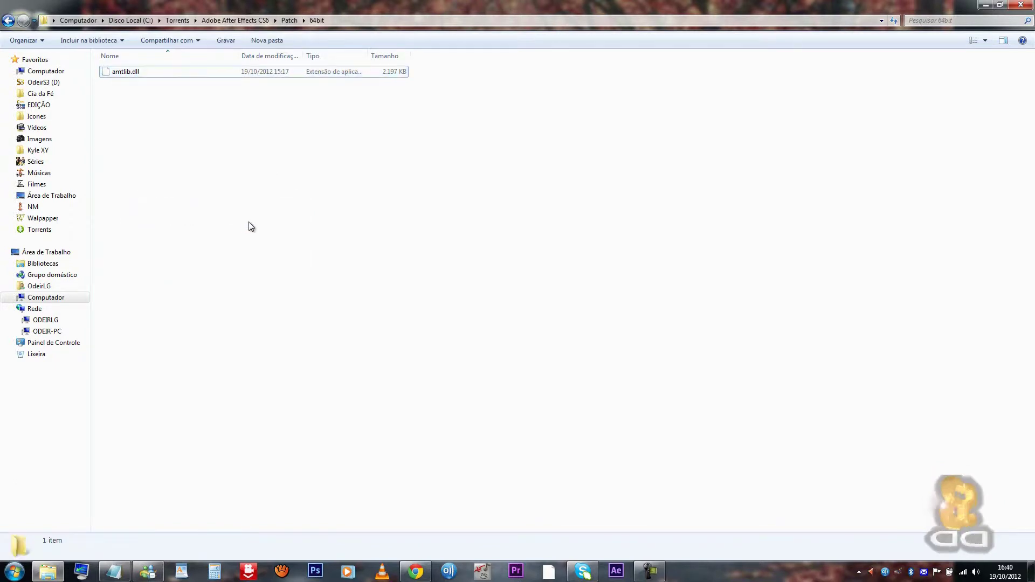
Find Adobe After Effects CS6 in the list of all programs and open its file location.
{"action": "left_click", "coordinate": [15, 571]}
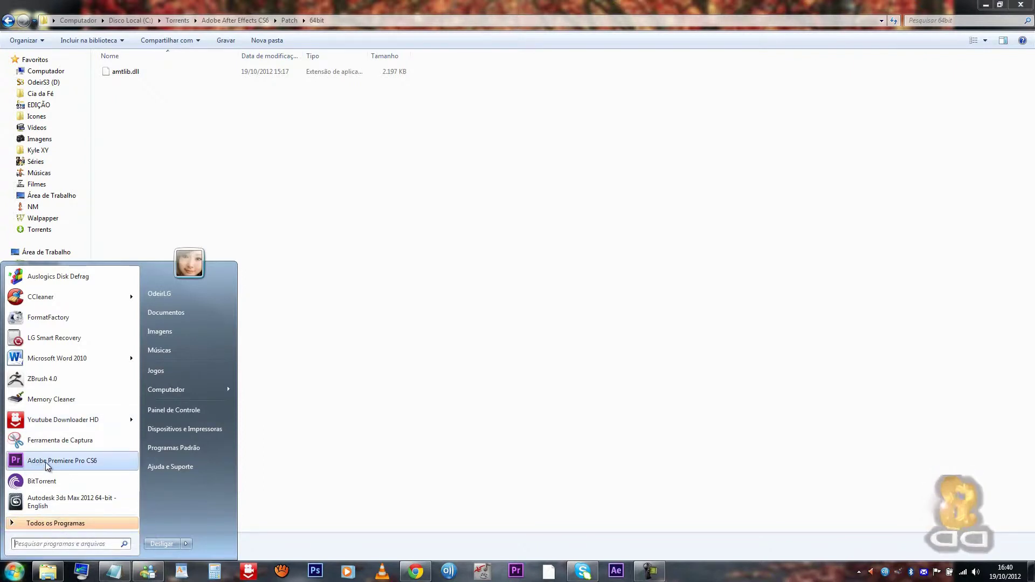
{"action": "left_click", "coordinate": [76, 525]}
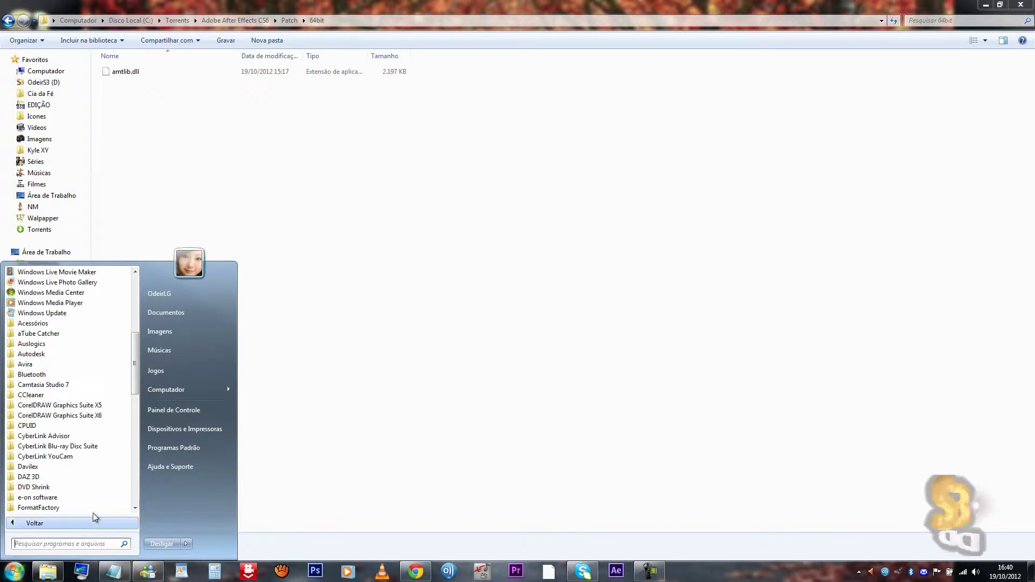
{"action": "left_click_drag", "start_coordinate": [131, 380], "coordinate": [134, 321]}
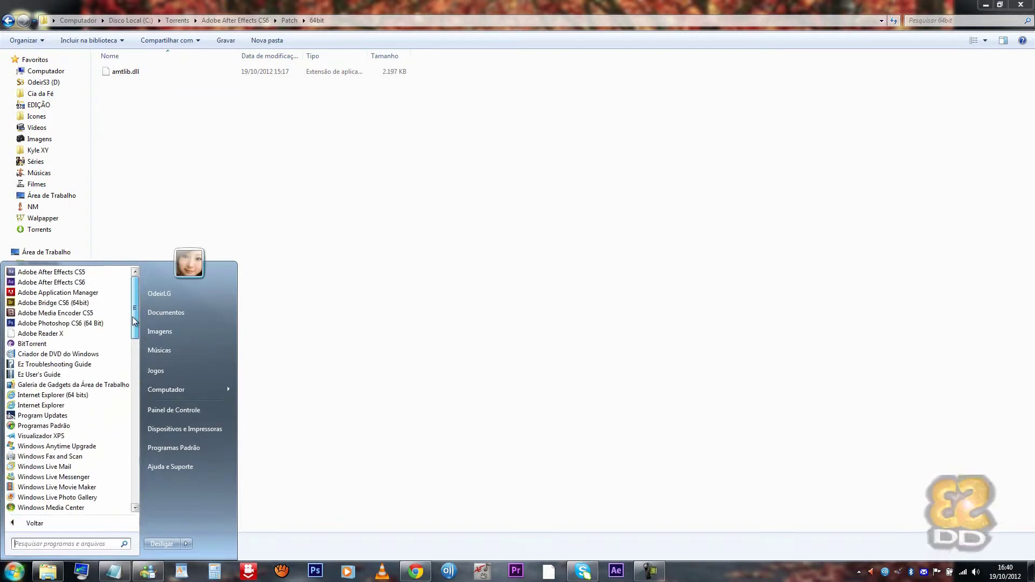
{"action": "right_click", "coordinate": [54, 284]}
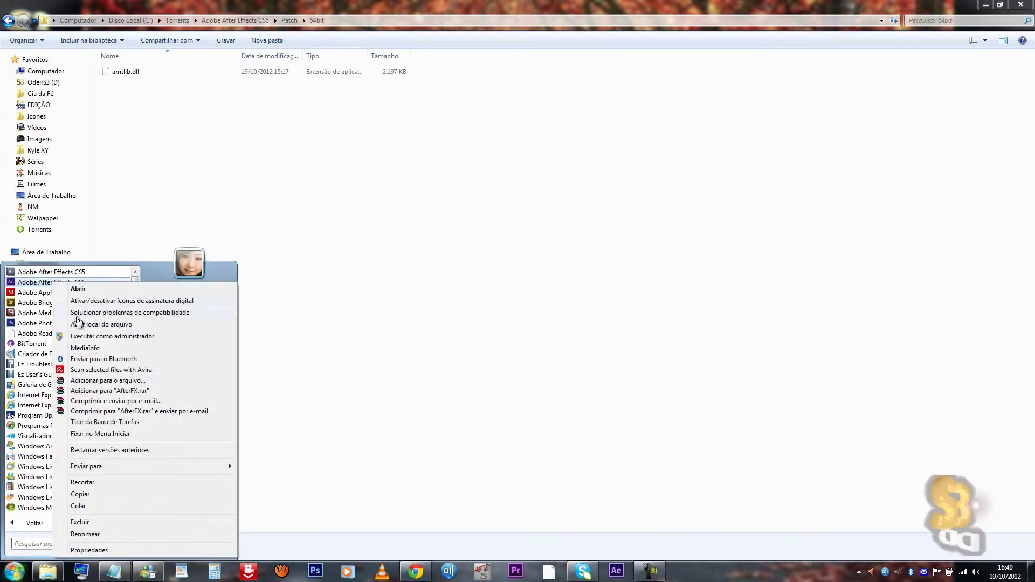
{"action": "left_click", "coordinate": [109, 325]}
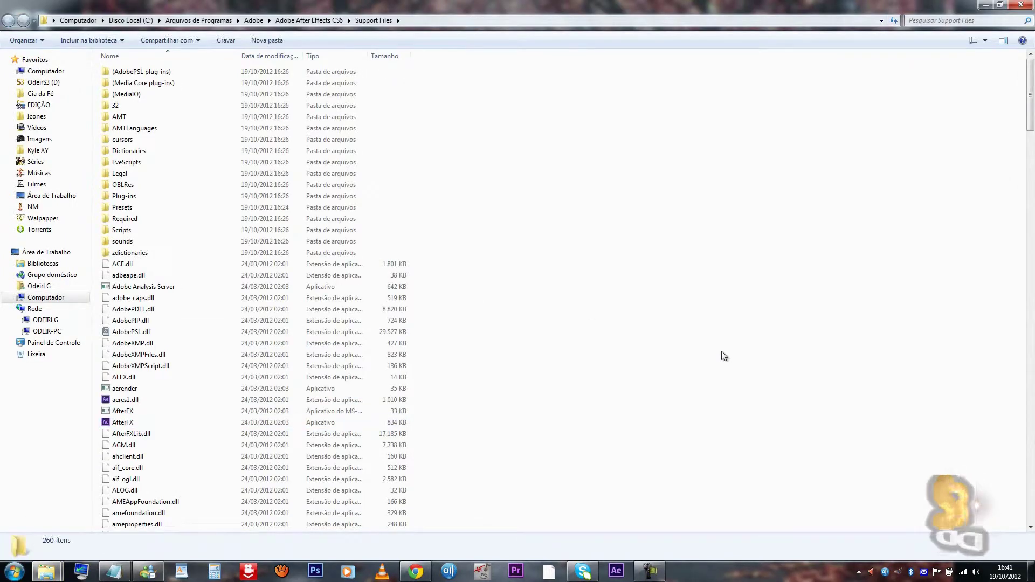
Paste amtlib.dll into the After Effects CS6 Support Files folder, replacing the existing file, and close both folder windows.
{"action": "right_click", "coordinate": [721, 352]}
{"action": "left_click", "coordinate": [753, 429]}
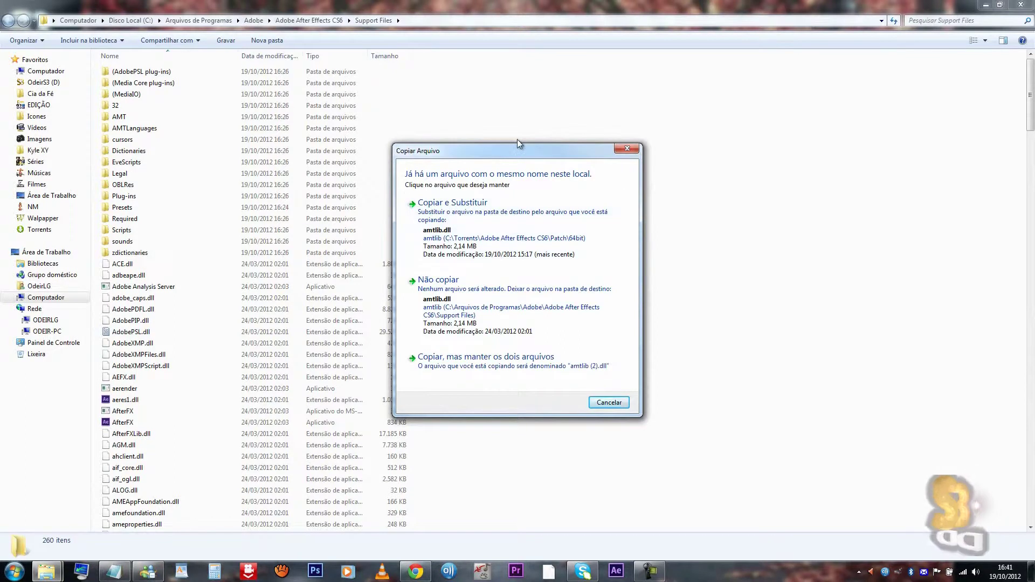
{"action": "left_click_drag", "start_coordinate": [500, 156], "coordinate": [548, 160]}
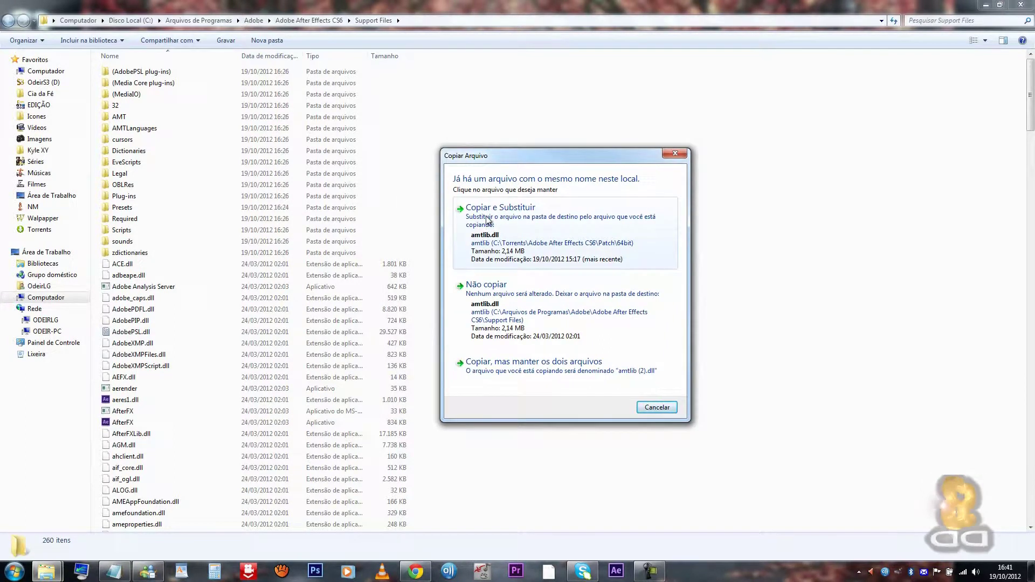
{"action": "left_click", "coordinate": [542, 222]}
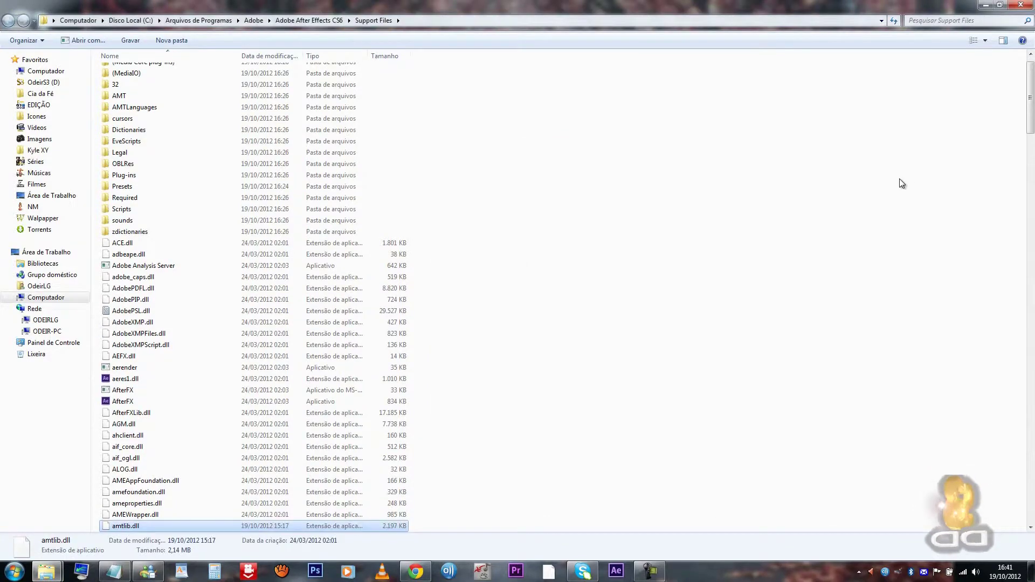
{"action": "left_click", "coordinate": [1020, 5]}
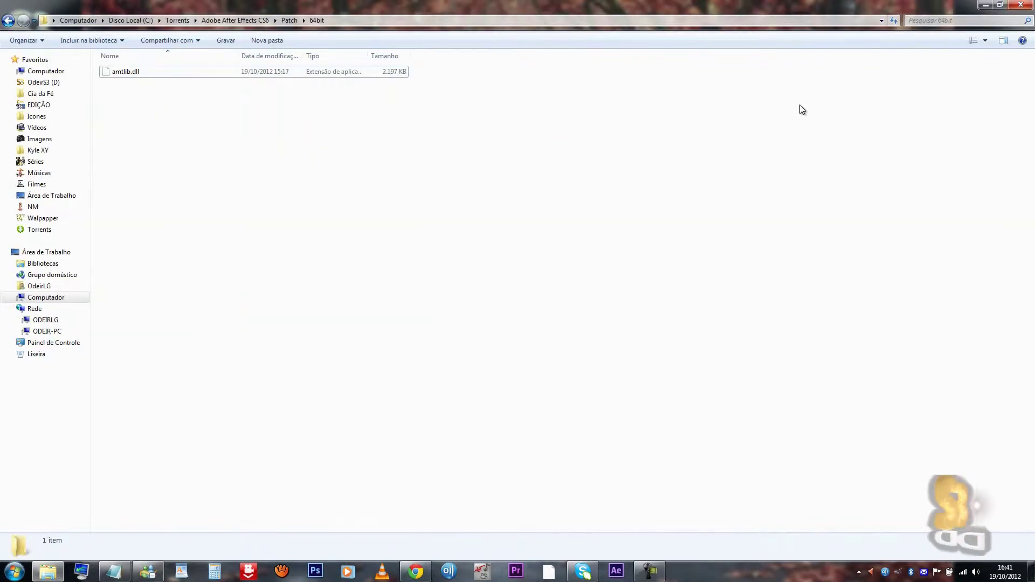
{"action": "left_click", "coordinate": [1020, 4]}
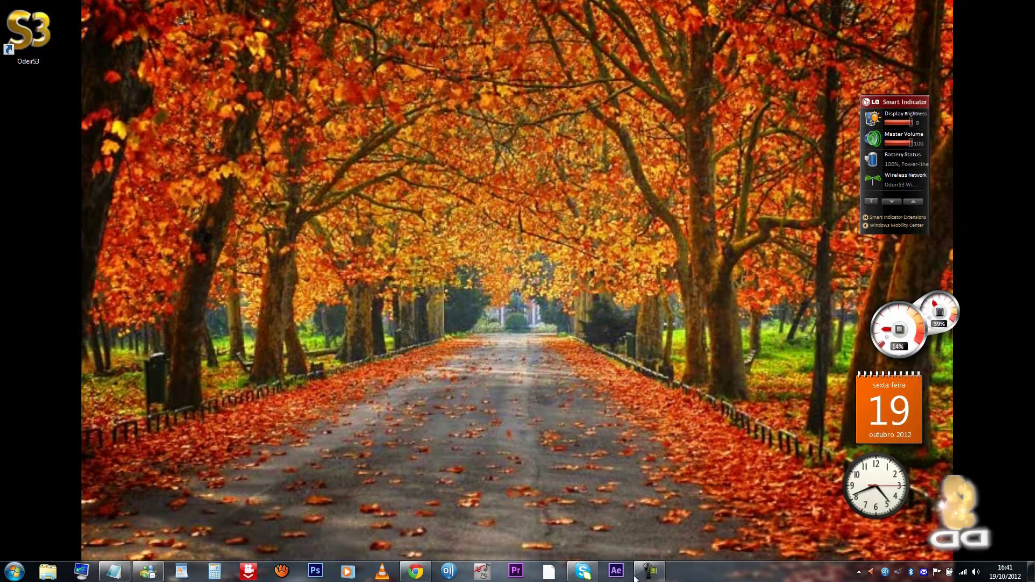
Launch After Effects CS6 and dismiss the QuickTime warning with Never Again selected.
{"action": "left_click", "coordinate": [616, 571]}
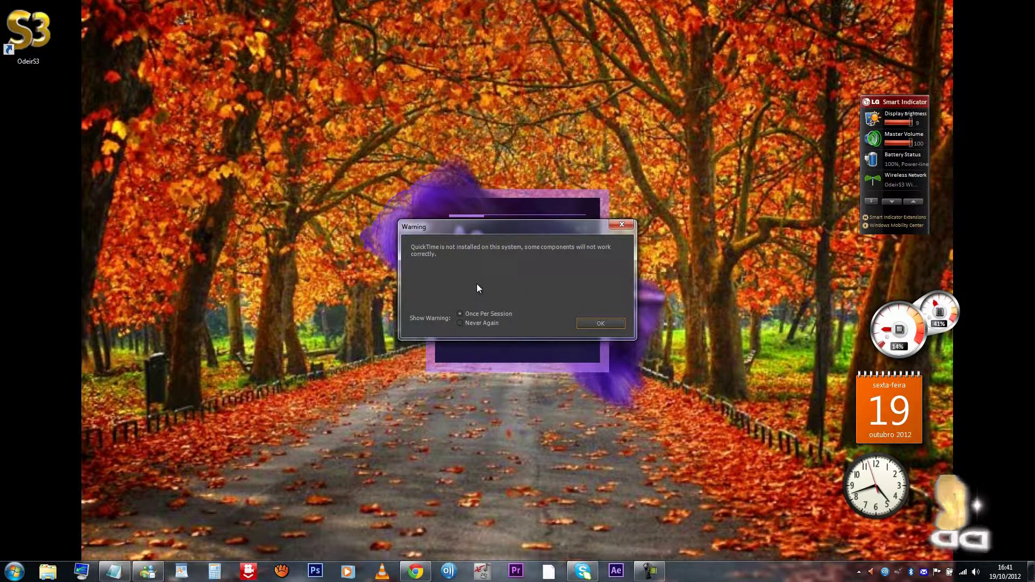
{"action": "left_click", "coordinate": [459, 323]}
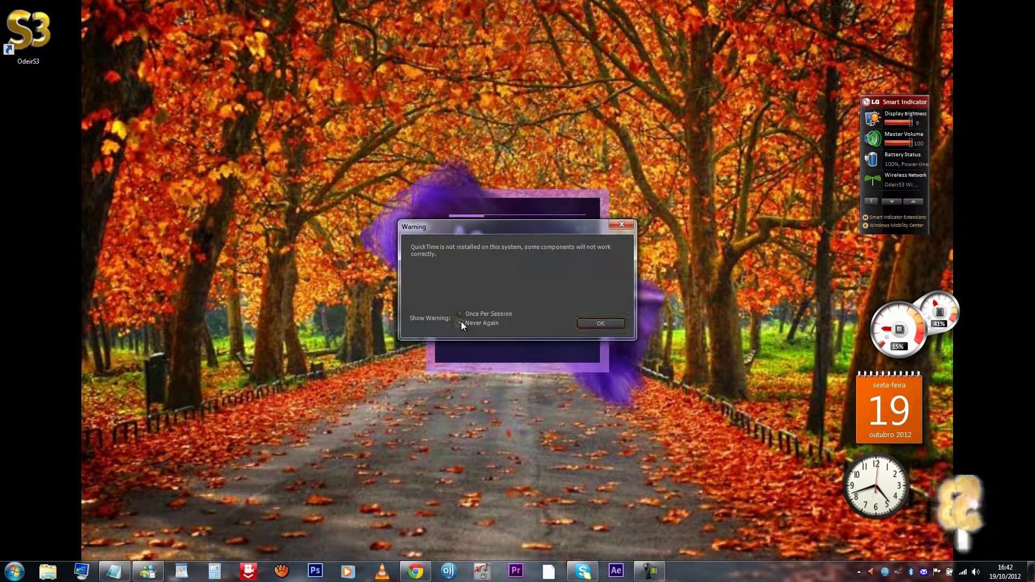
{"action": "left_click", "coordinate": [613, 326]}
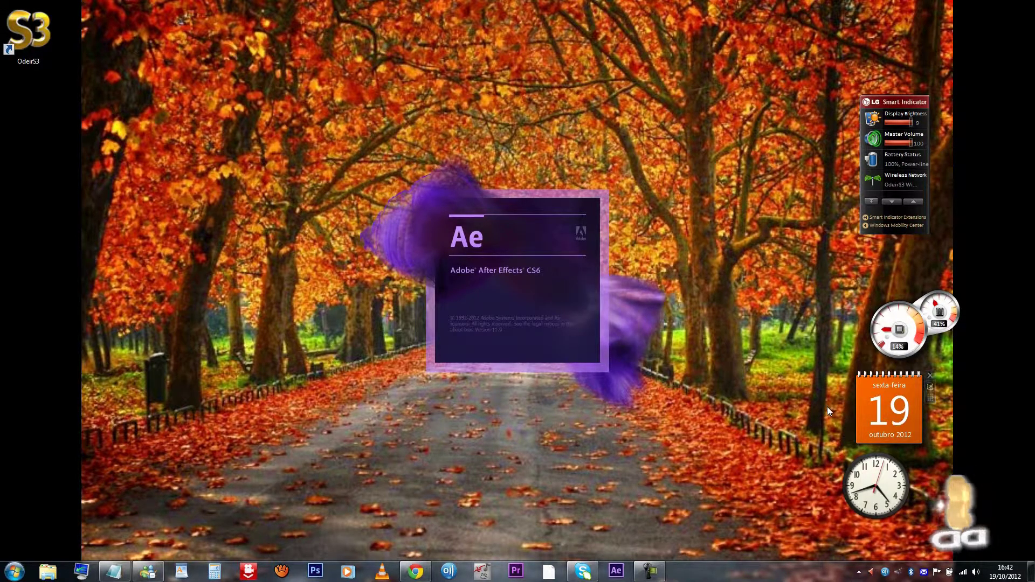